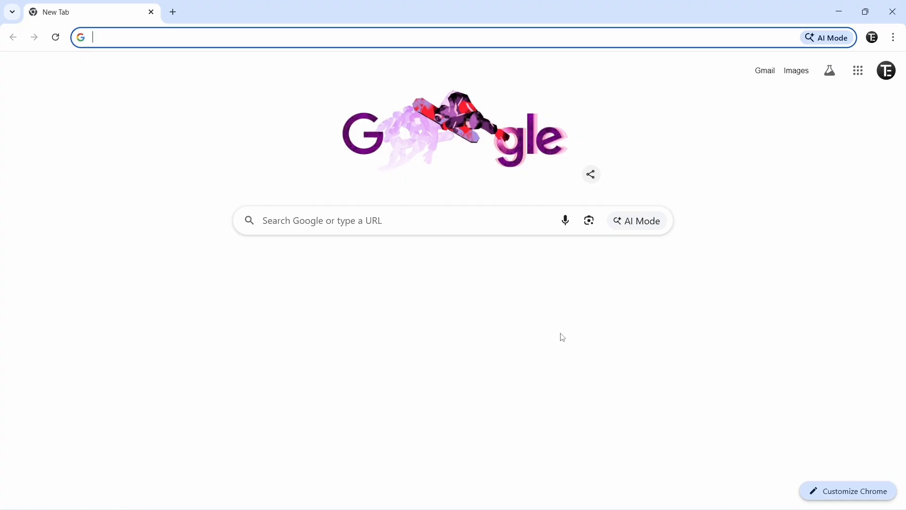
Search the web for "sejda pdf editor" and open Sejda's online PDF editor page from the results
type("sejda pdf ")
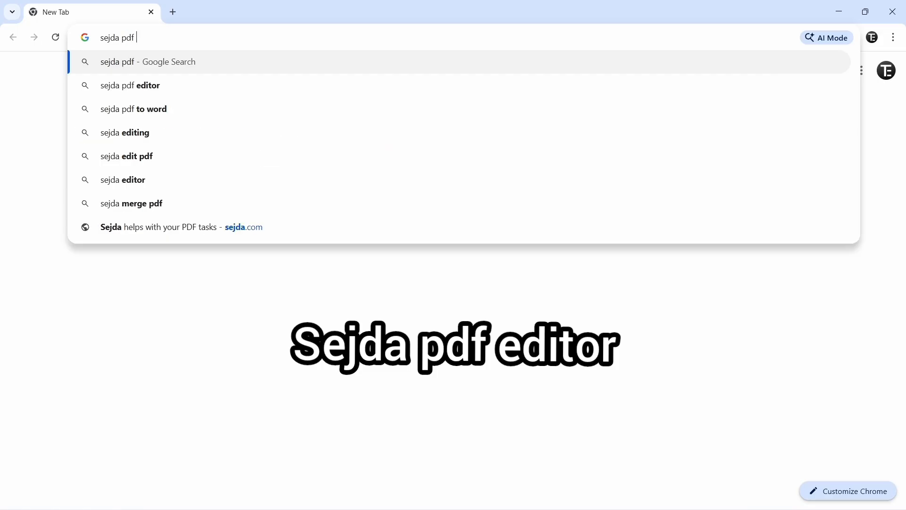
type("editor")
key("Return")
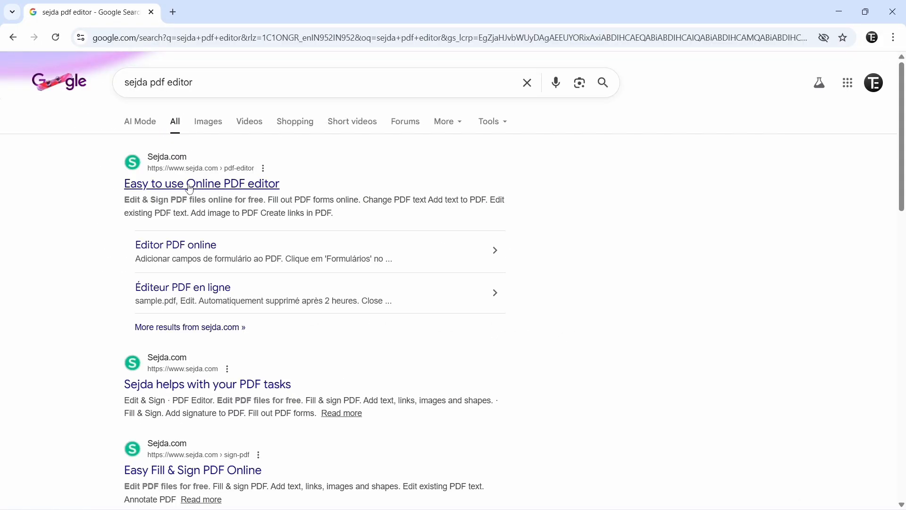
left_click(247, 187)
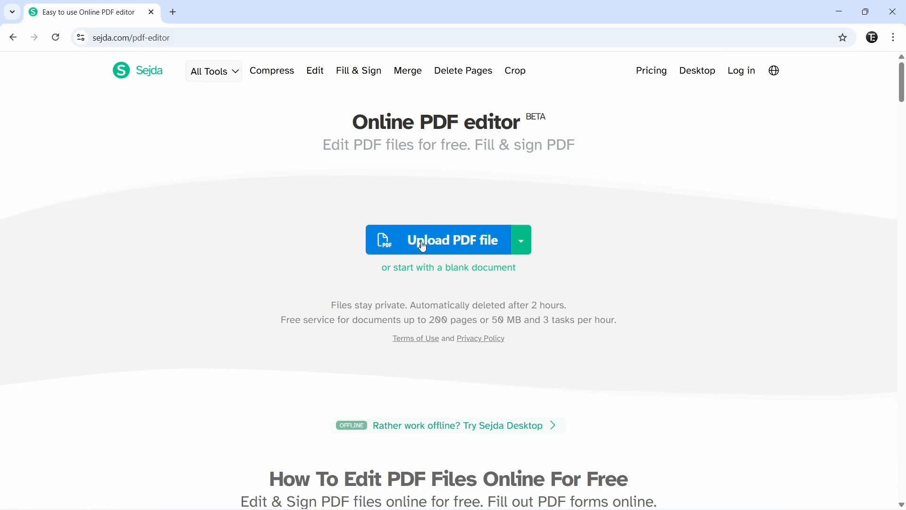
Upload sample_editable_document.pdf from the Downloads folder for editing
left_click(526, 244)
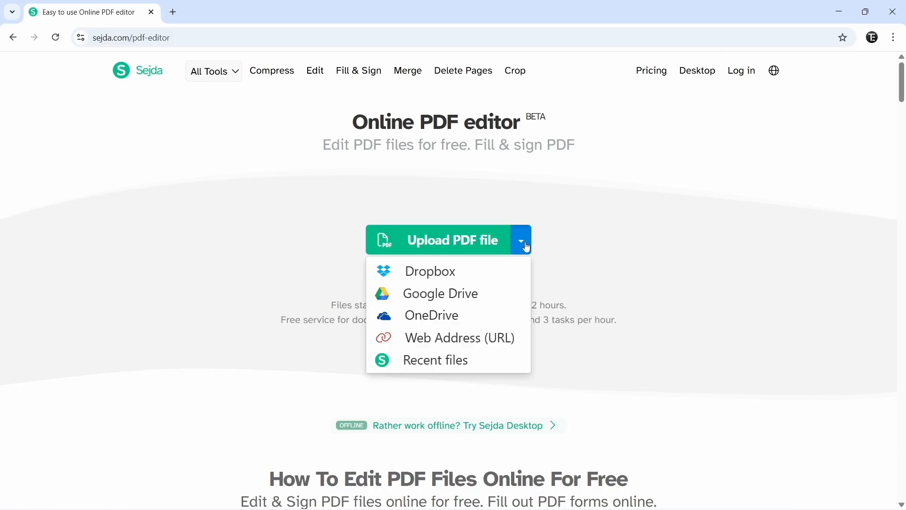
left_click(456, 242)
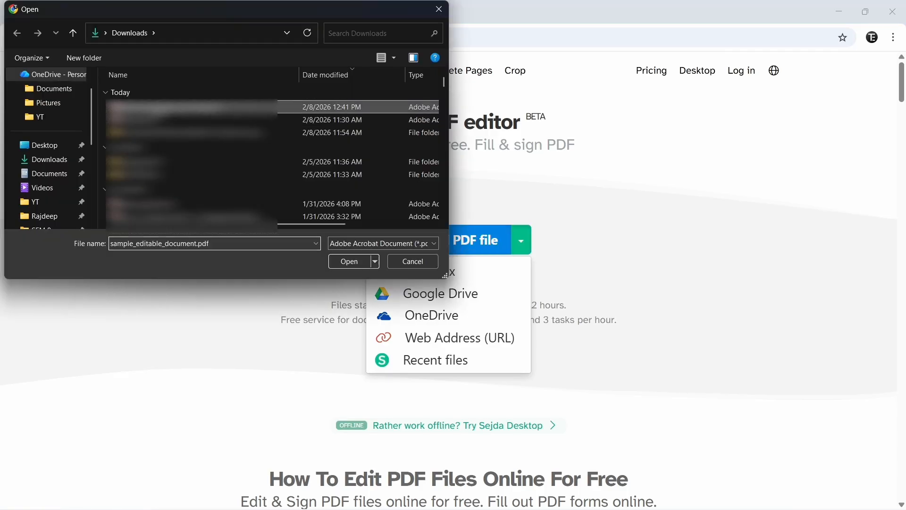
left_click(353, 262)
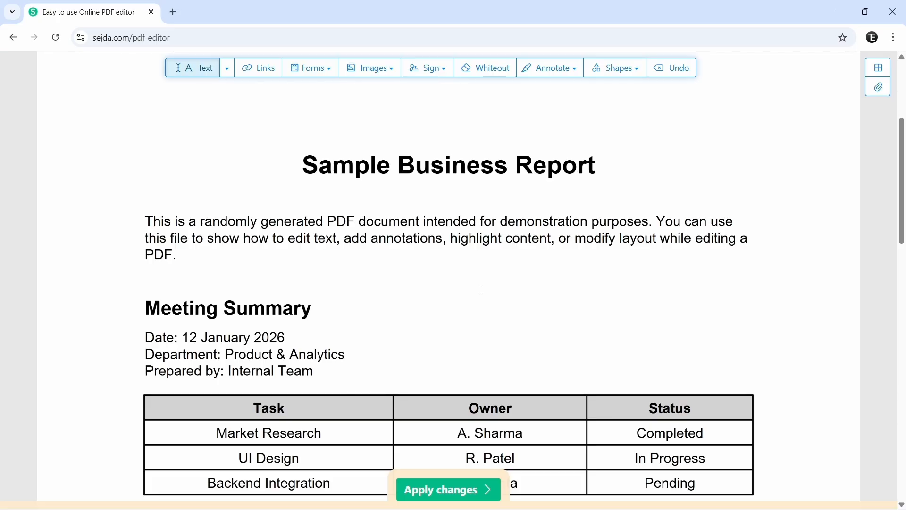
Activate the Text tool and open the second line of the report's introductory paragraph for editing
scroll(480, 291, "down", 1)
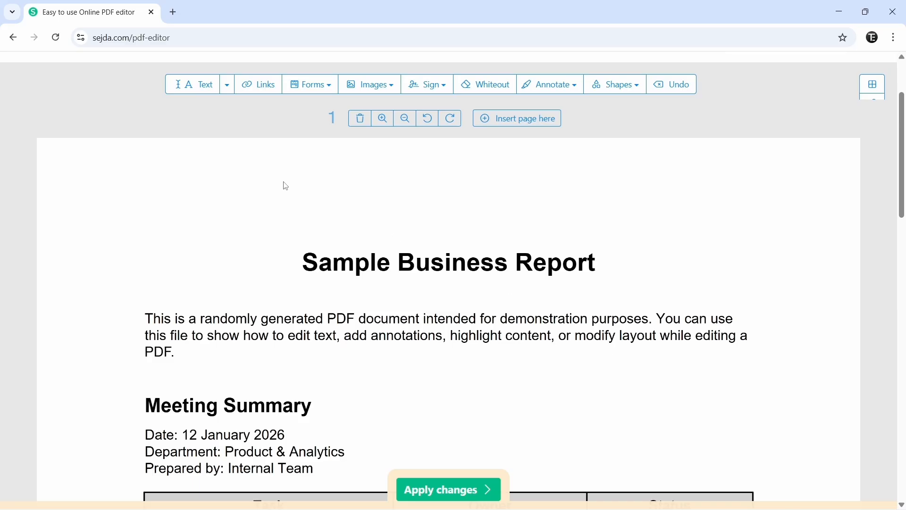
left_click(190, 86)
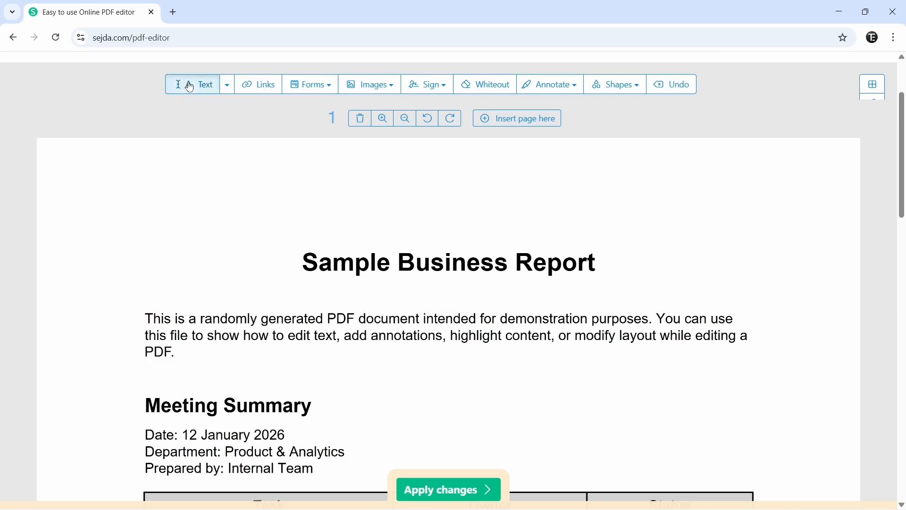
left_click(446, 338)
triple_click(448, 338)
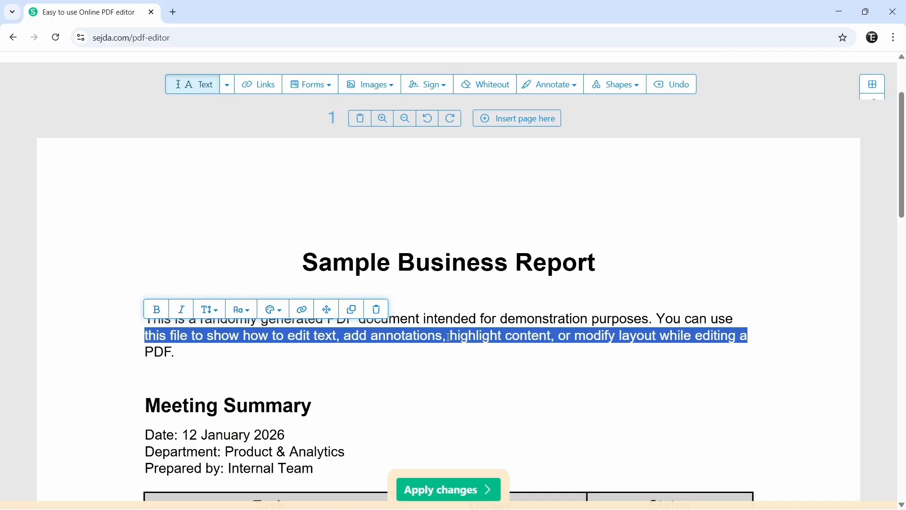
left_click(448, 338)
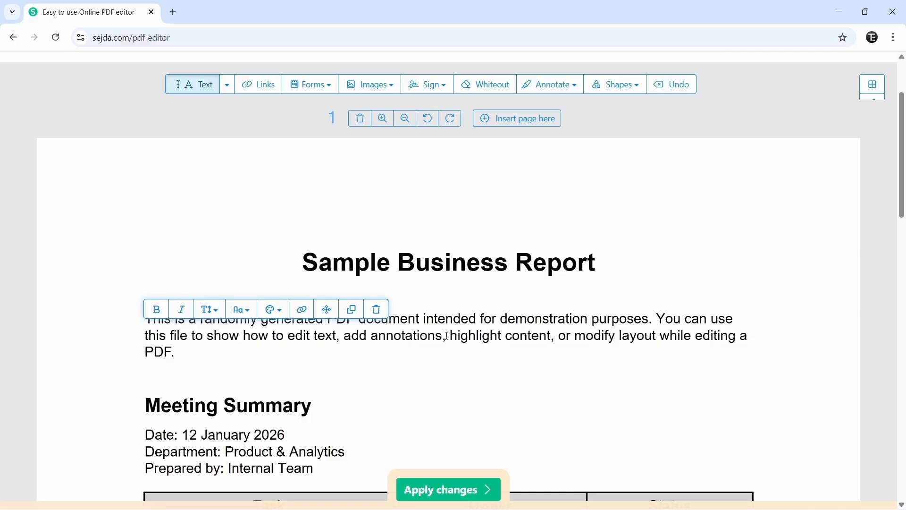
Change the Backend Integration status in the table to "Completed" and align it with the other status entries
scroll(489, 208, "down", 2)
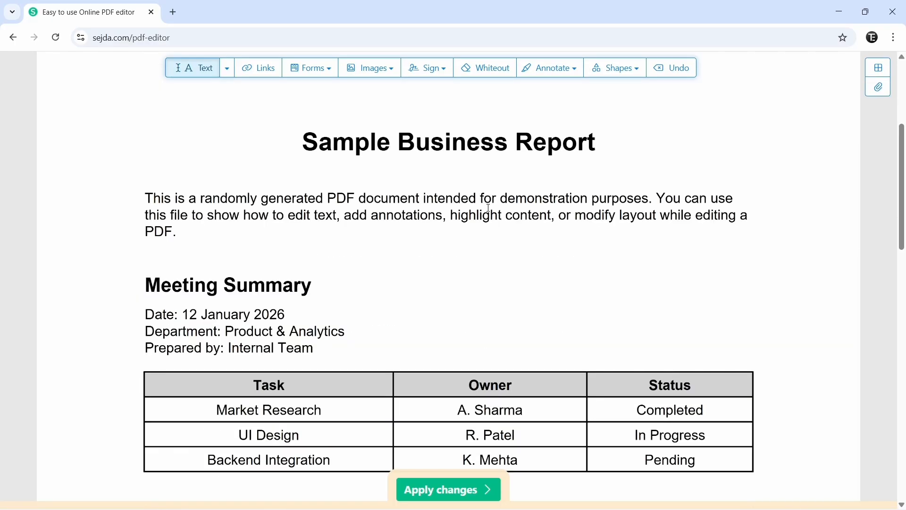
scroll(488, 207, "down", 1)
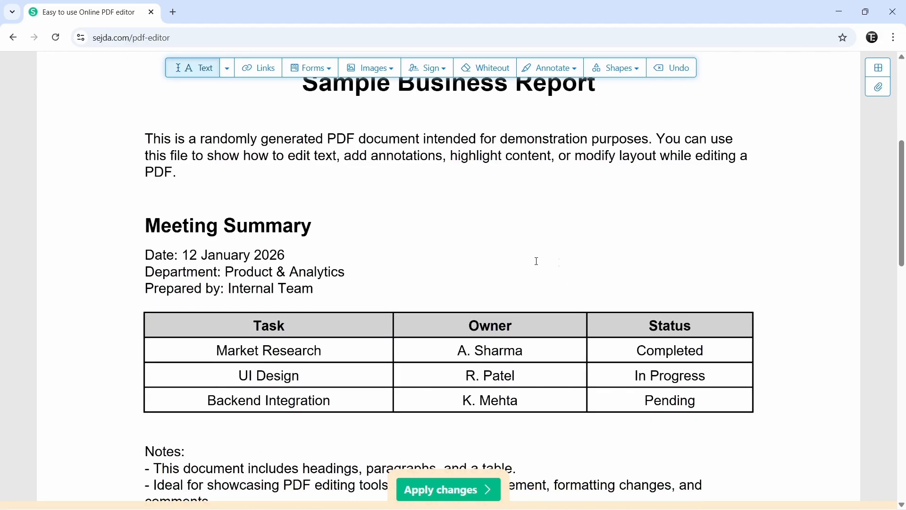
double_click(674, 401)
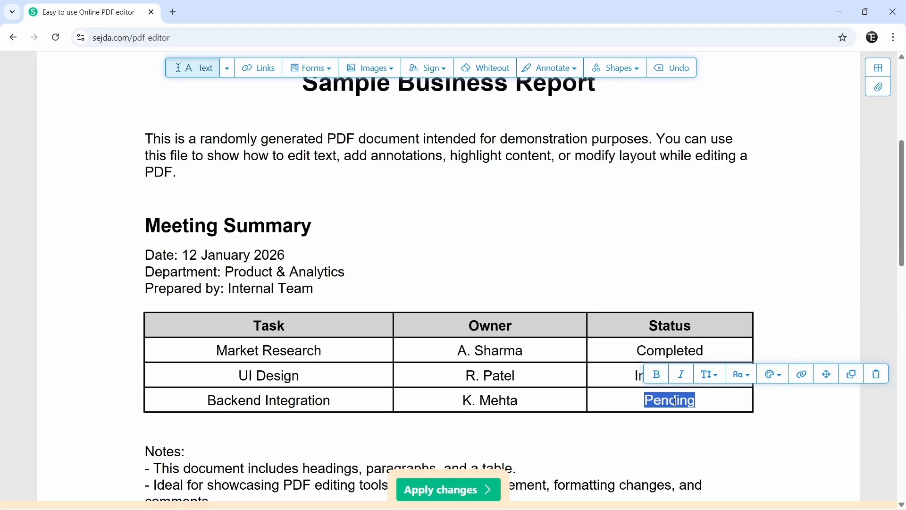
type("Completed")
left_click(732, 433)
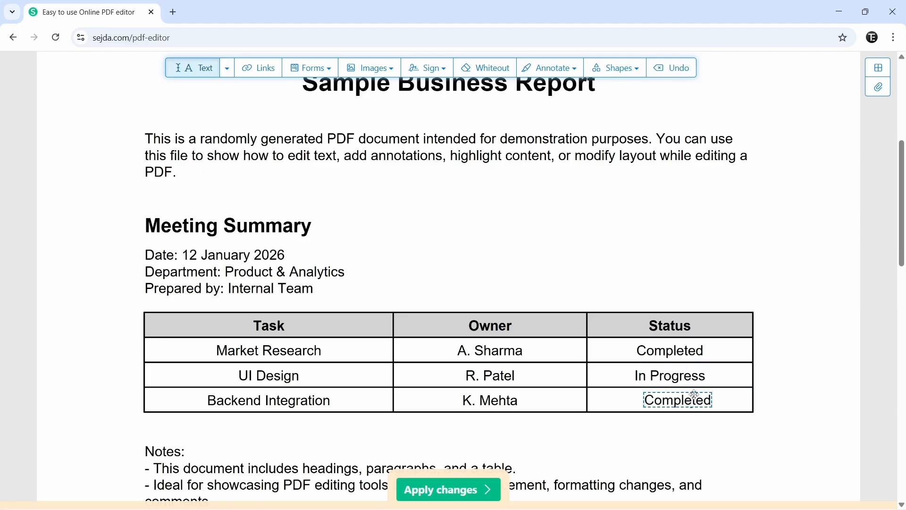
left_click_drag(695, 394, 690, 396)
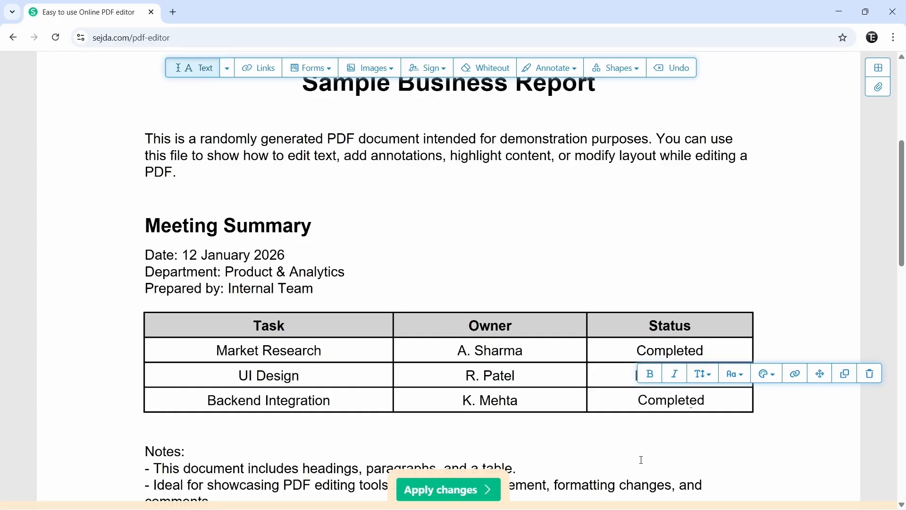
Look through the fonts available for the Backend Integration status text
scroll(641, 459, "down", 1)
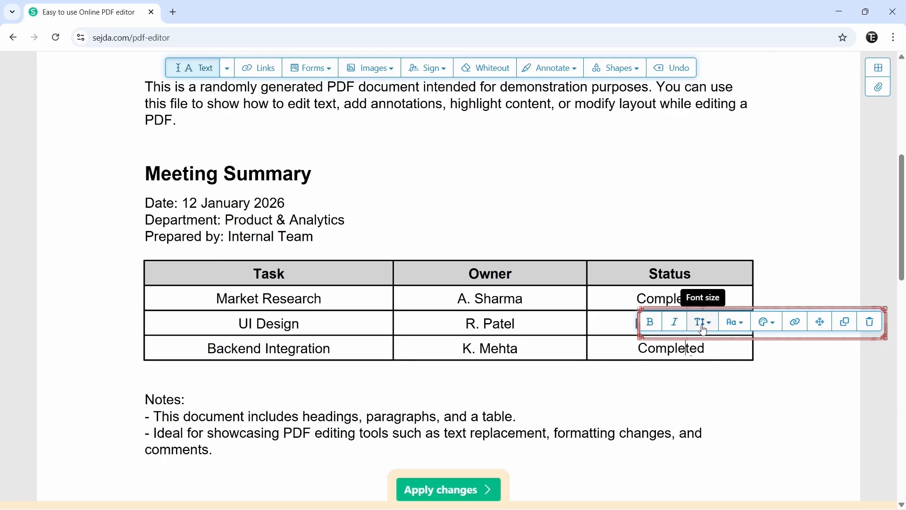
left_click(736, 322)
scroll(767, 431, "down", 5)
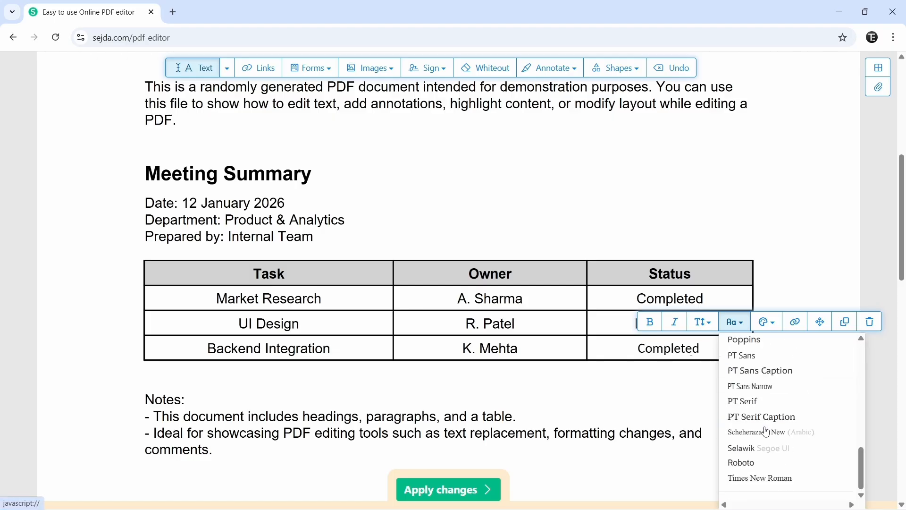
scroll(767, 431, "up", 5)
left_click(737, 324)
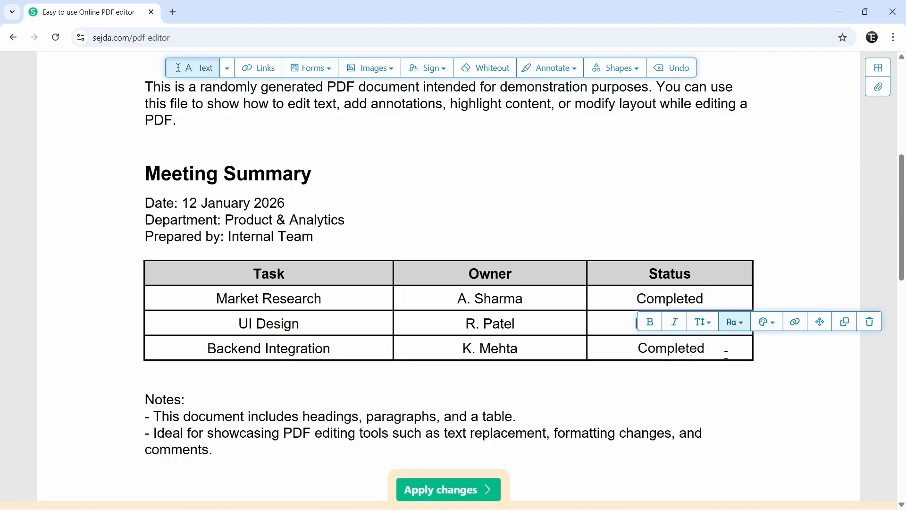
Add the TE logo PNG from the Tech is Easy folder as a new image in the document
scroll(590, 373, "up", 1)
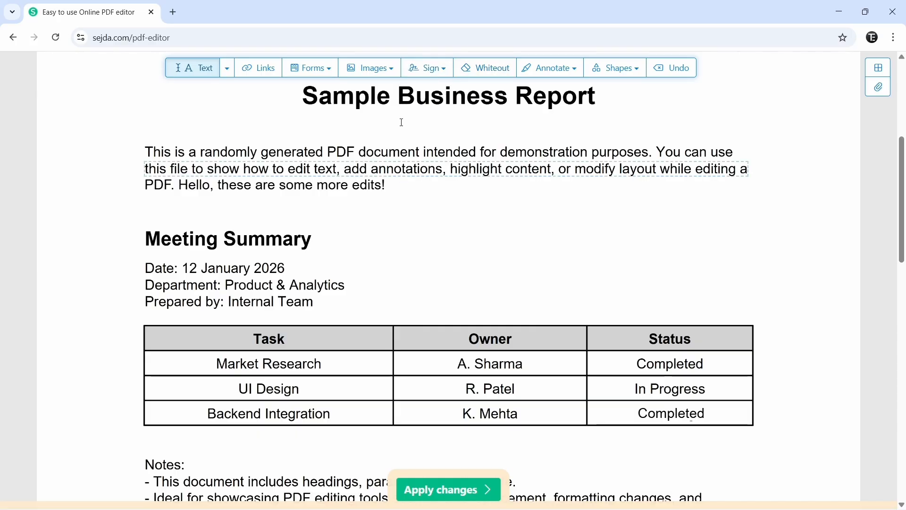
left_click(386, 69)
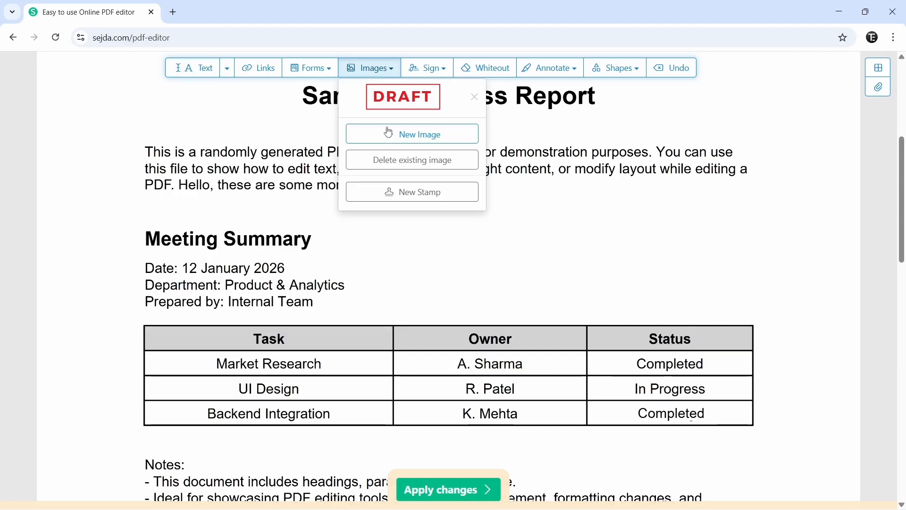
left_click(419, 139)
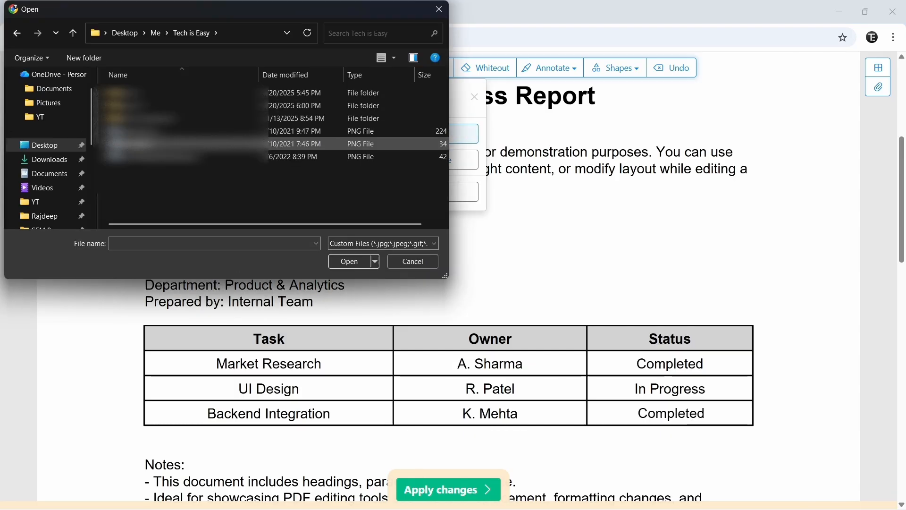
double_click(189, 144)
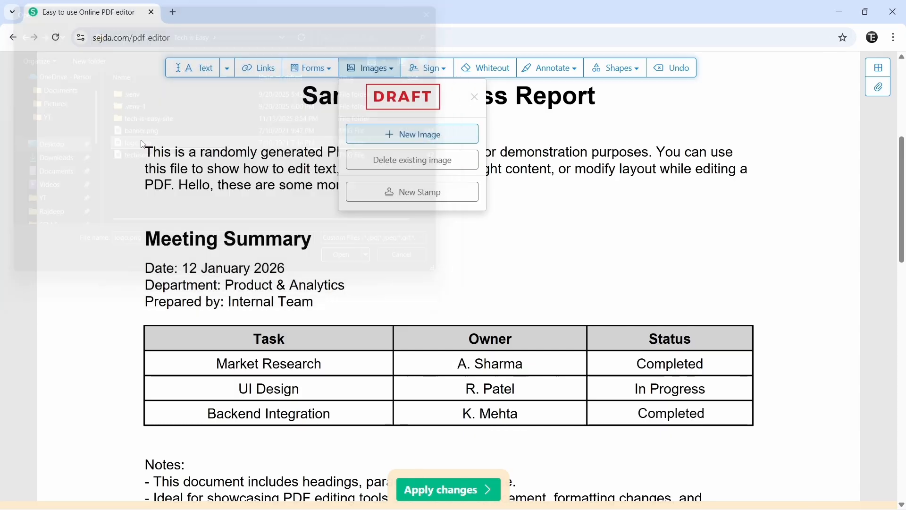
Shrink the logo to a small square and position it beside the "Sample Business Report" title, above the introductory paragraph's start
left_click_drag(495, 284, 339, 246)
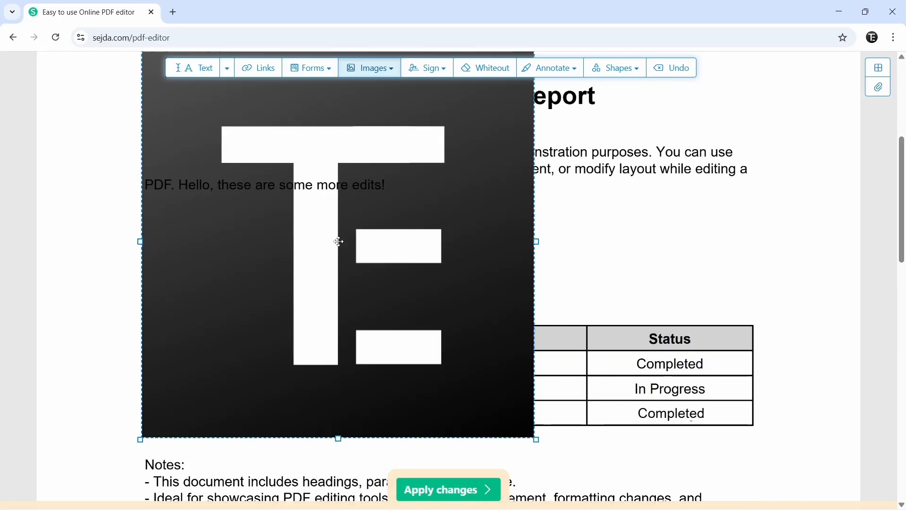
left_click_drag(535, 438, 174, 135)
scroll(173, 89, "up", 1)
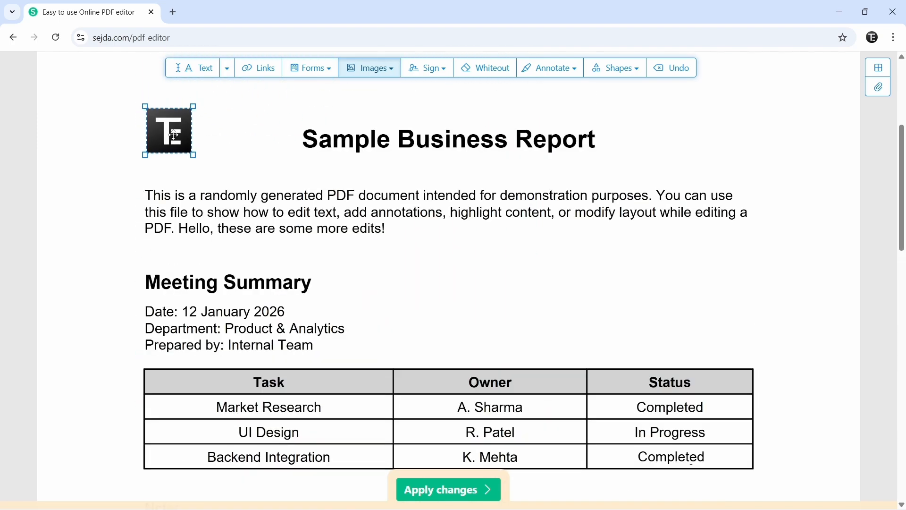
Create a new typed signature reading "Tech is Easy" in a thin, rounded handwriting style
scroll(174, 134, "down", 1)
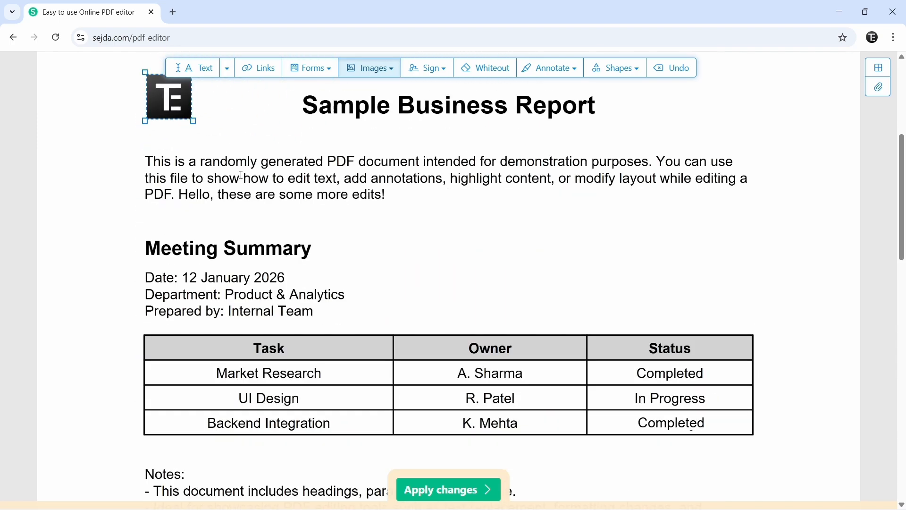
left_click(445, 75)
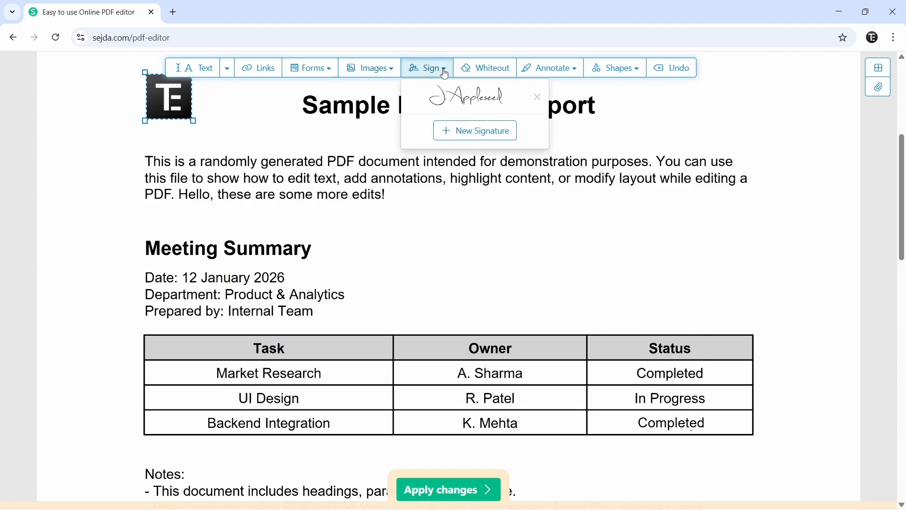
left_click(455, 137)
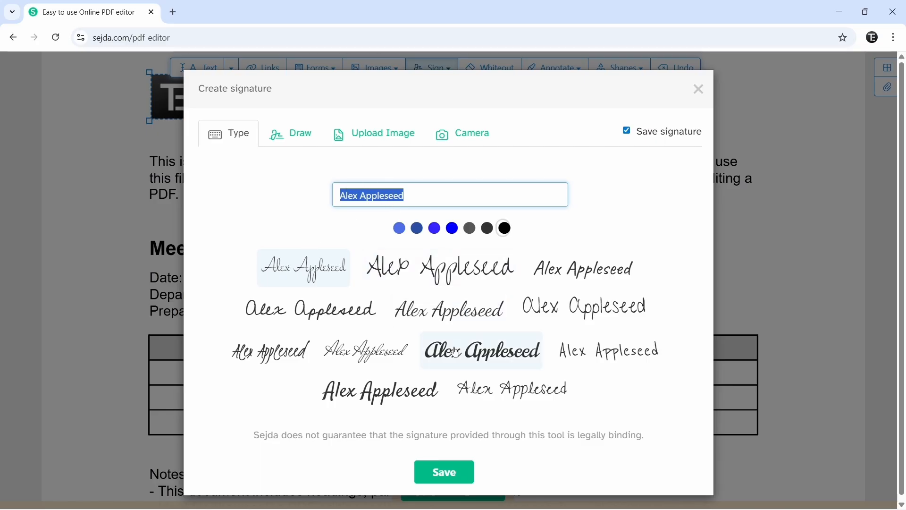
left_click(293, 150)
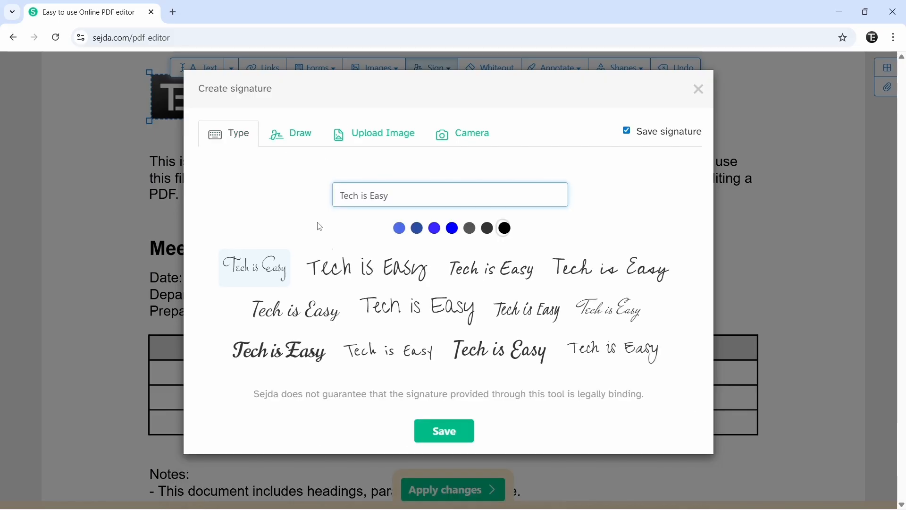
left_click(389, 308)
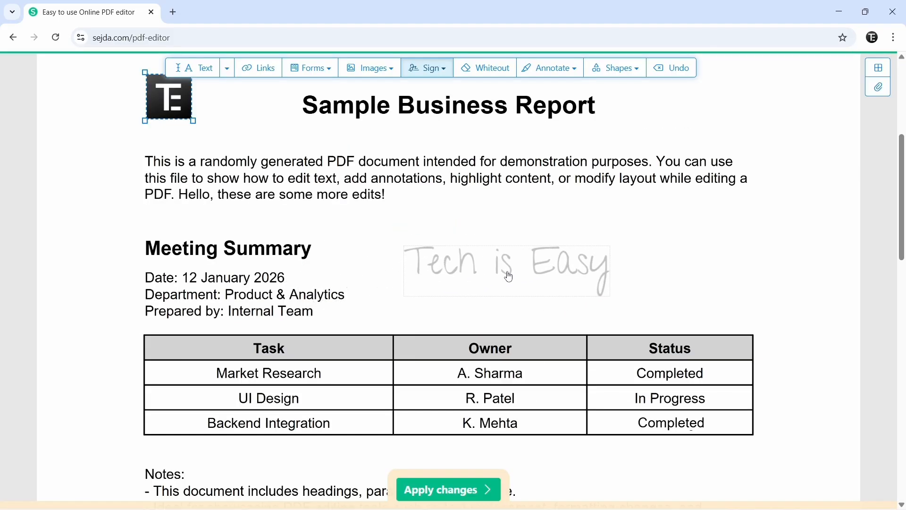
Place the "Tech is Easy" signature below the Notes near the page's right margin and shrink it to about half size
scroll(510, 277, "down", 6)
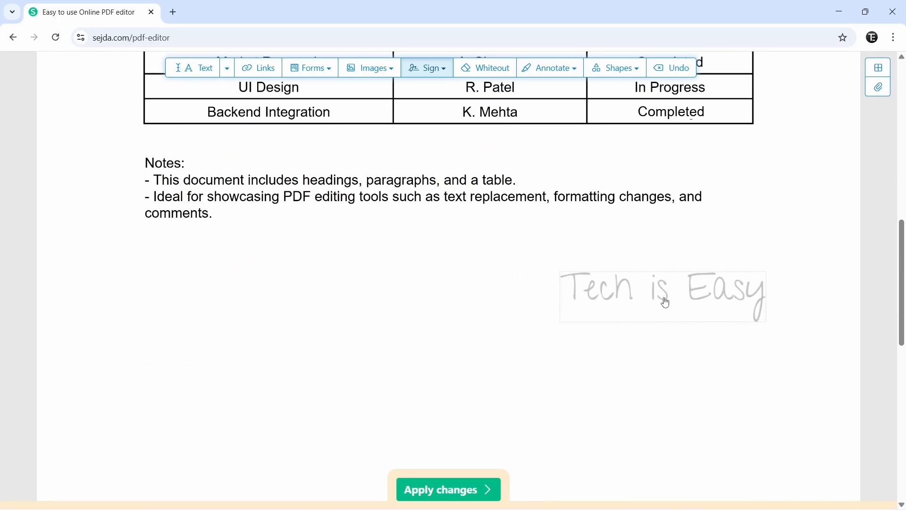
left_click(664, 299)
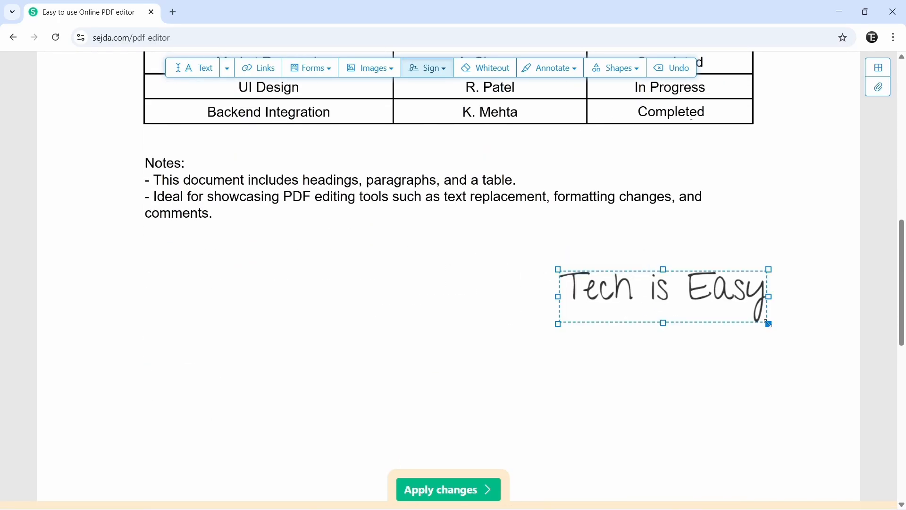
mouse_move(768, 322)
left_mouse_down()
mouse_move(666, 299)
mouse_move(711, 311)
mouse_move(706, 318)
left_mouse_up()
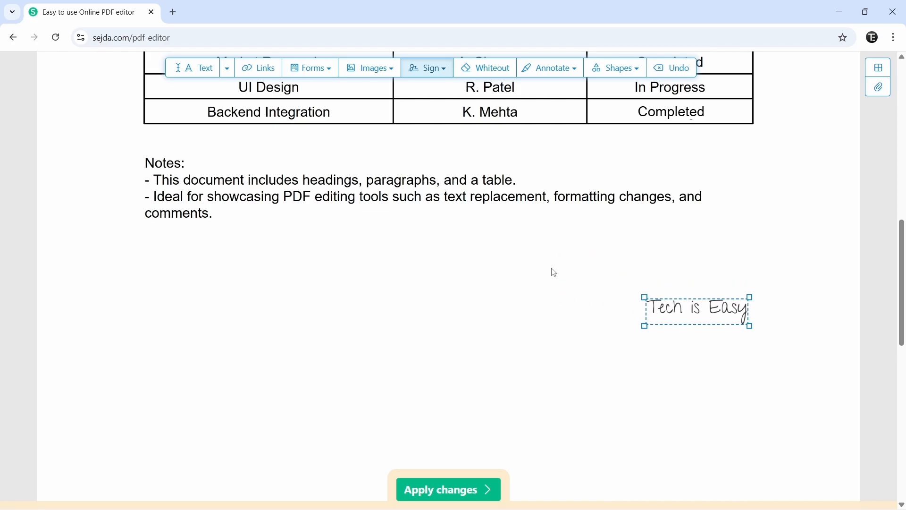
White out the second Notes bullet, covering both of its lines from "Ideal for showcasing" through "comments."
scroll(530, 190, "up", 10)
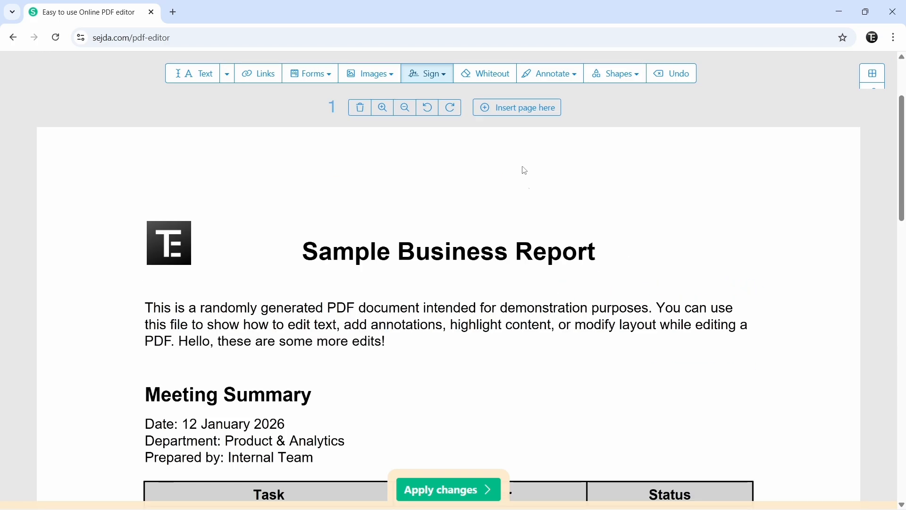
left_click(487, 78)
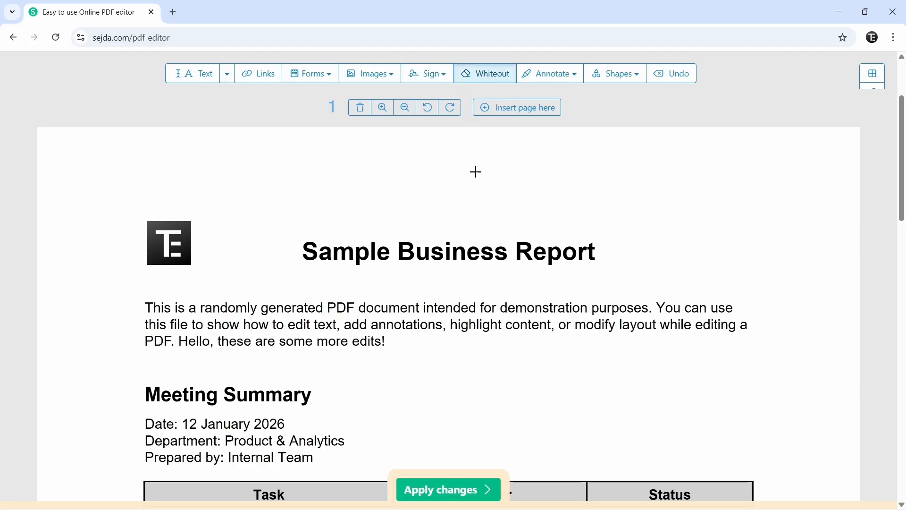
scroll(142, 370, "down", 7)
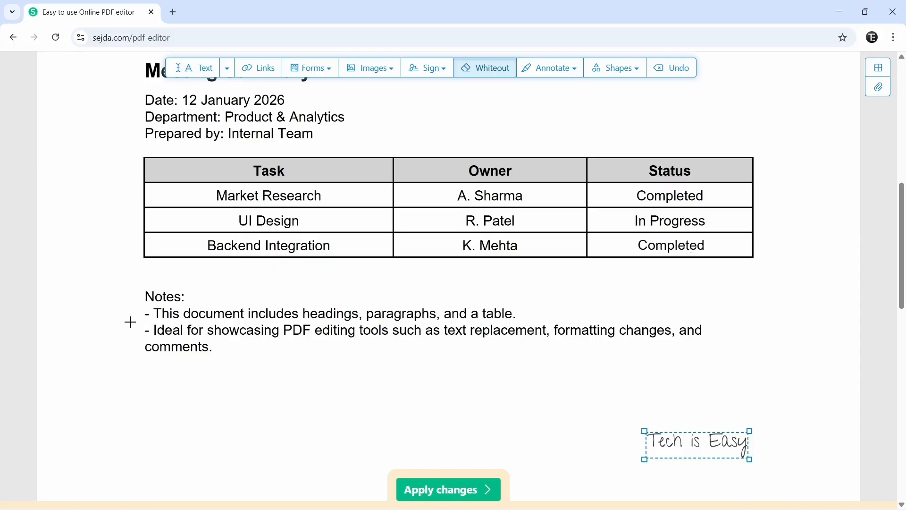
left_click_drag(130, 325, 717, 366)
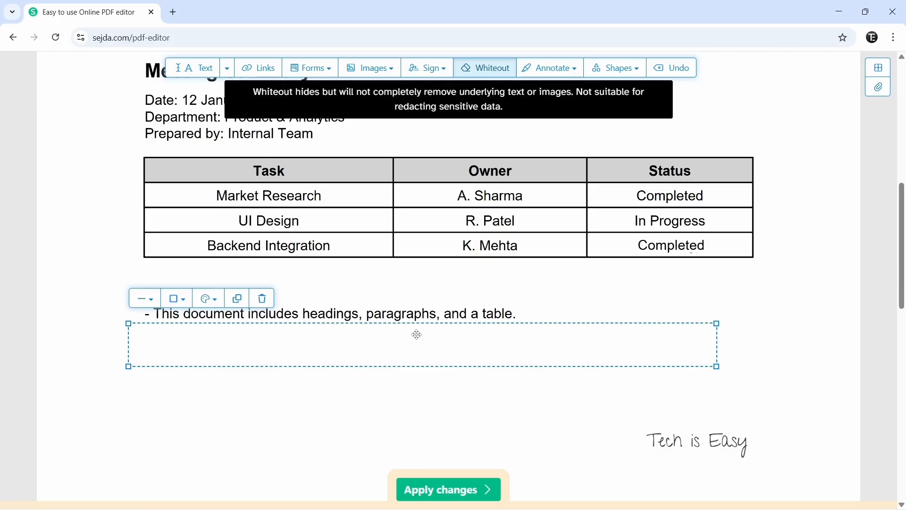
Change the fill colour of the whiteout box over the second Notes bullet to amber yellow
left_click(215, 306)
left_click(220, 347)
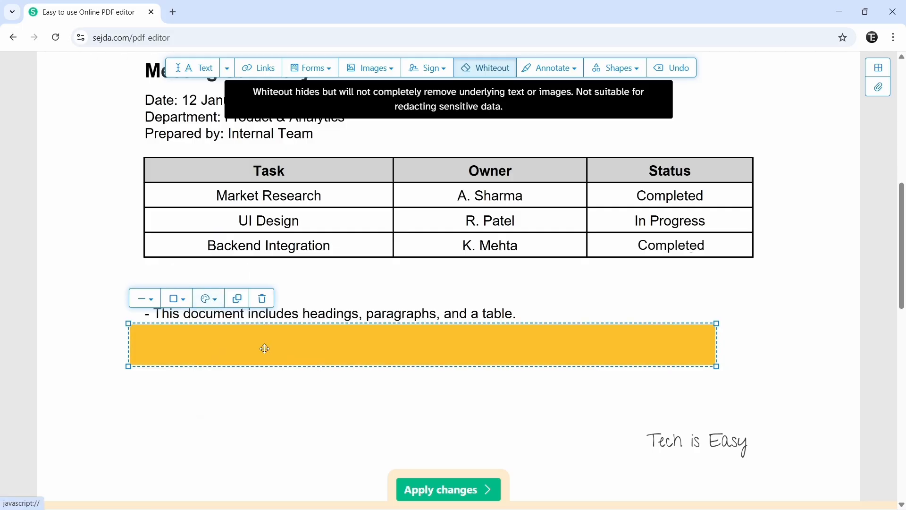
left_click(209, 299)
Insert a blank page before the first page of the report
scroll(453, 225, "up", 8)
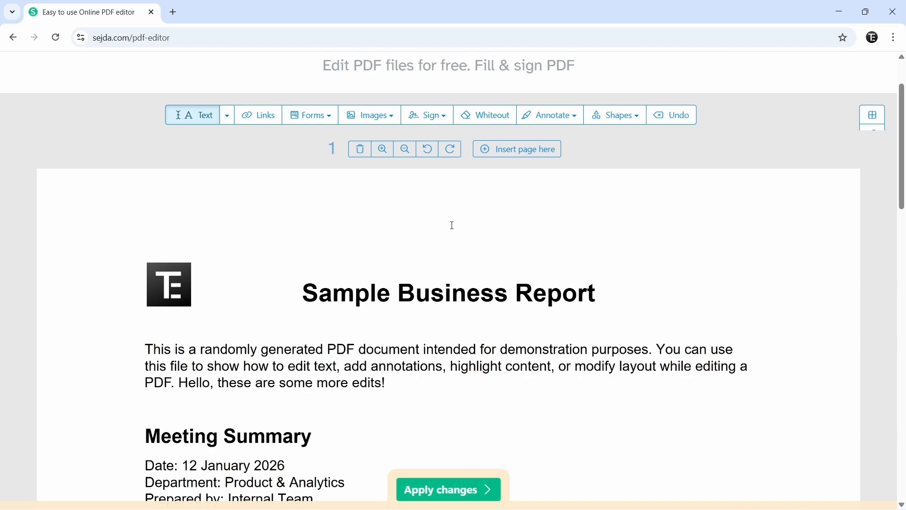
left_click(505, 150)
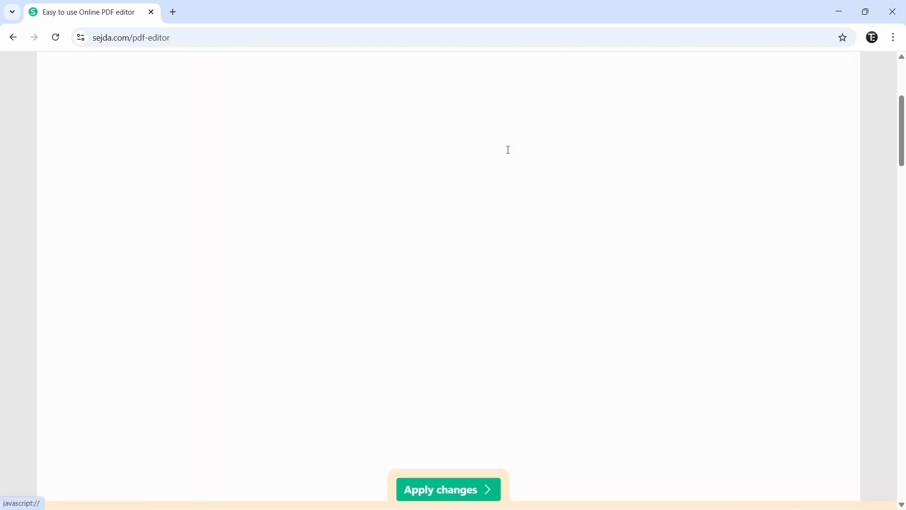
scroll(408, 239, "up", 5)
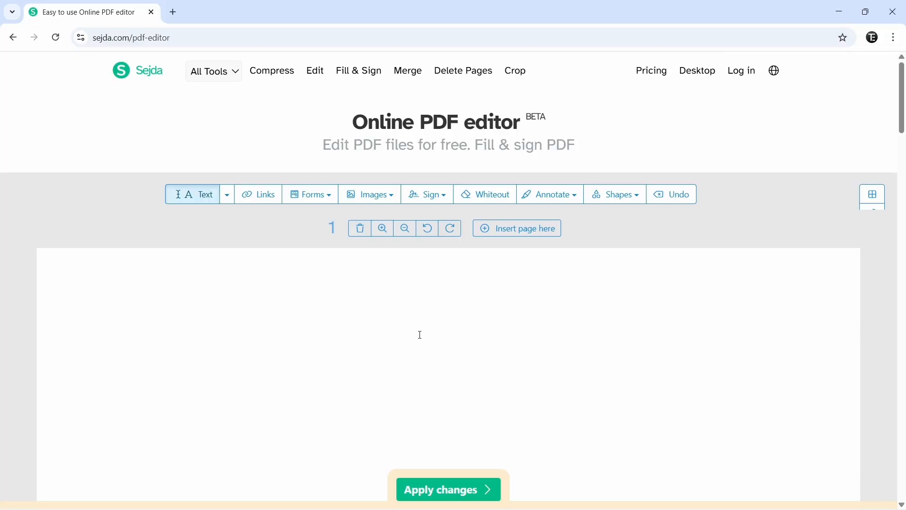
scroll(420, 334, "down", 15)
scroll(365, 347, "up", 12)
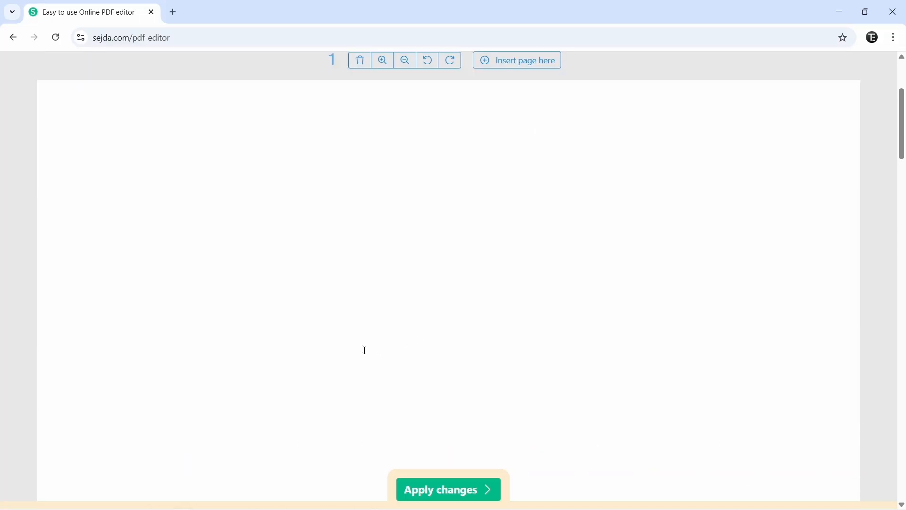
scroll(362, 196, "up", 3)
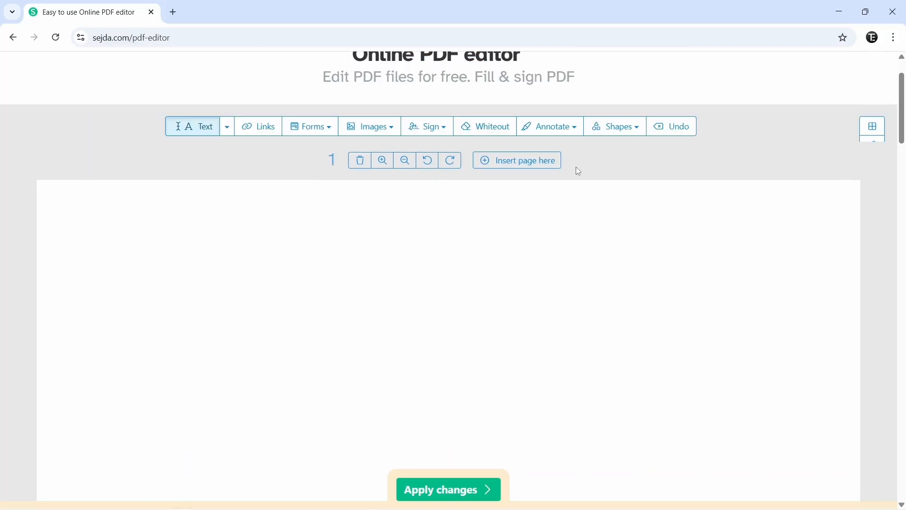
scroll(726, 251, "up", 2)
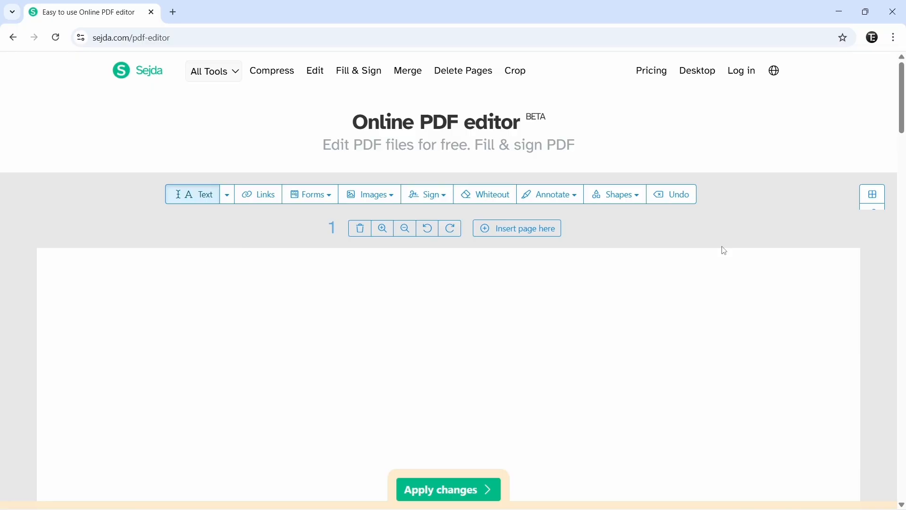
Apply the changes to generate the edited PDF and review both pages in the result preview
left_click(452, 492)
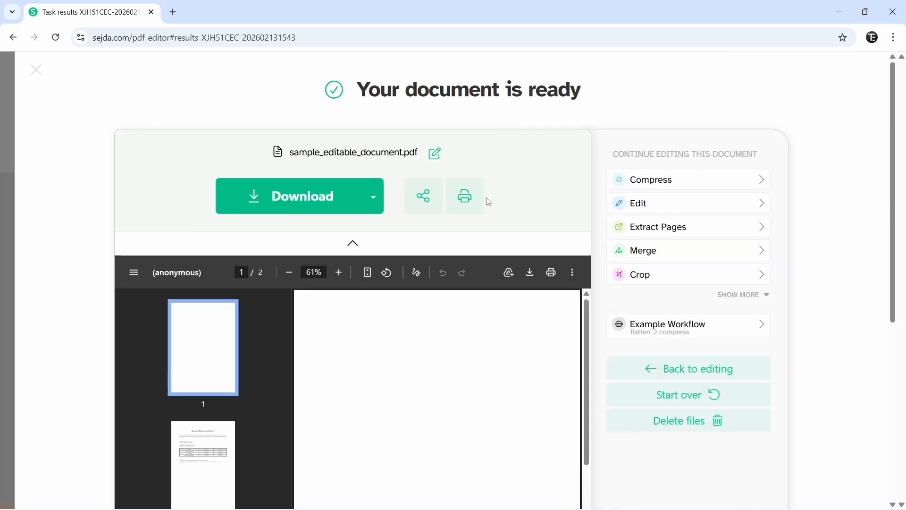
scroll(486, 198, "down", 5)
scroll(420, 278, "down", 5)
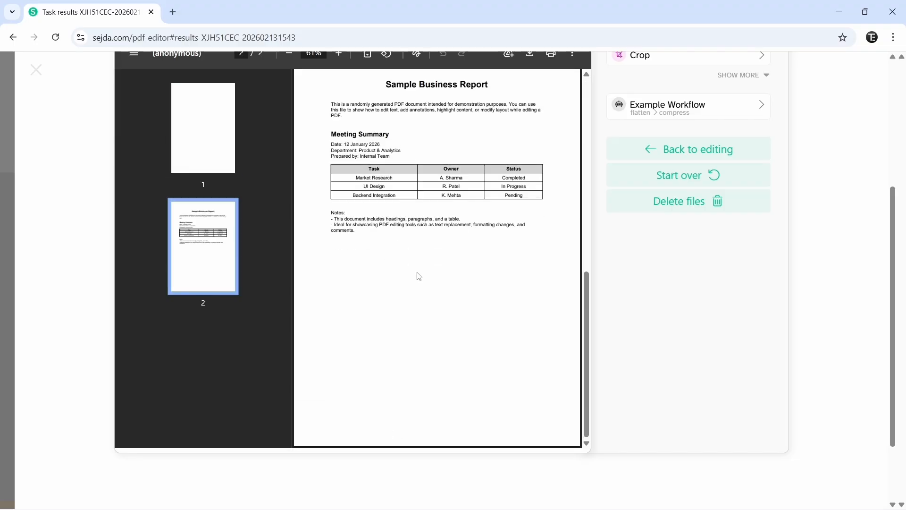
scroll(419, 277, "up", 10)
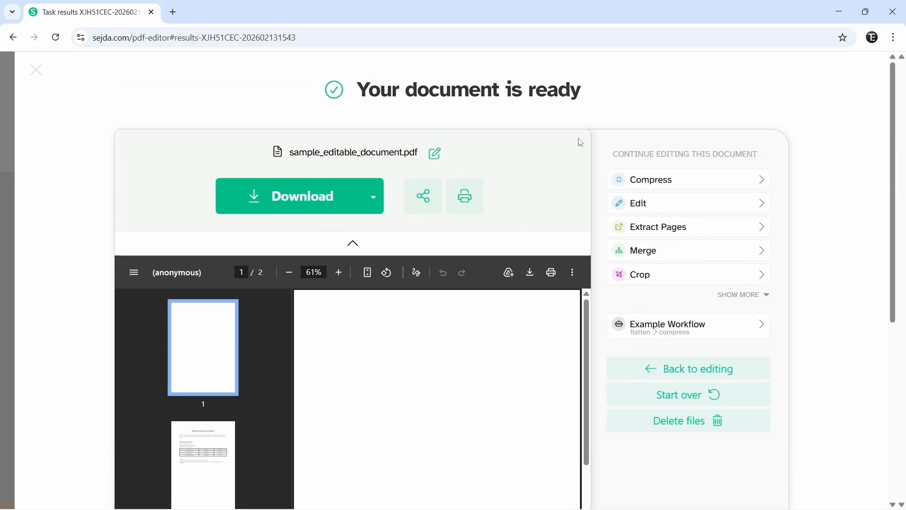